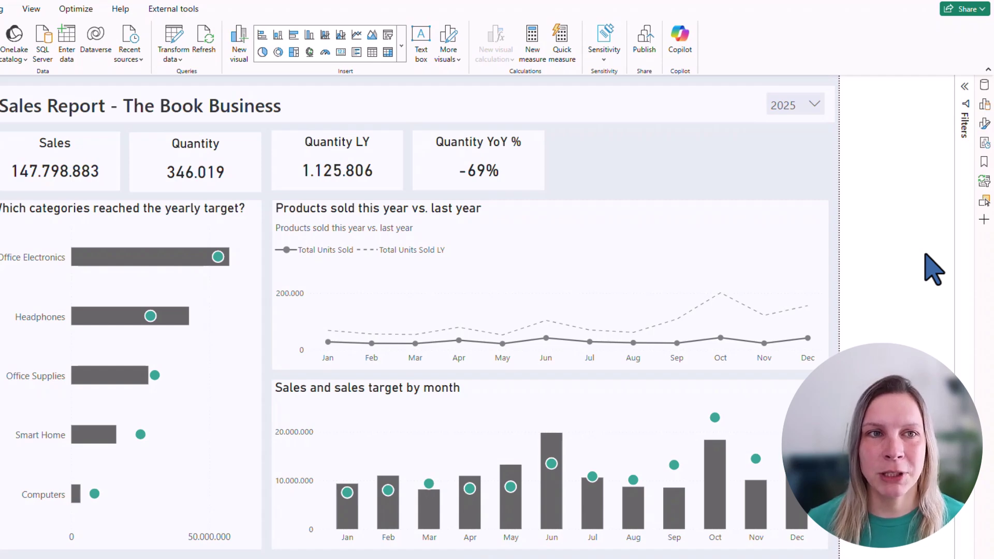
Step: Open the Performance analyzer pane from the Optimize tab beside the Book Business report
click(985, 144)
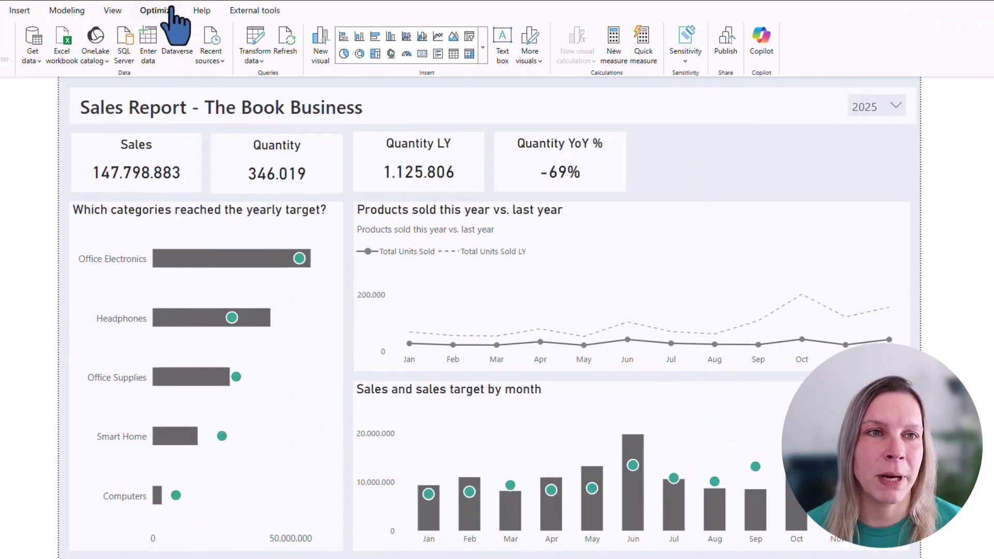
click(158, 11)
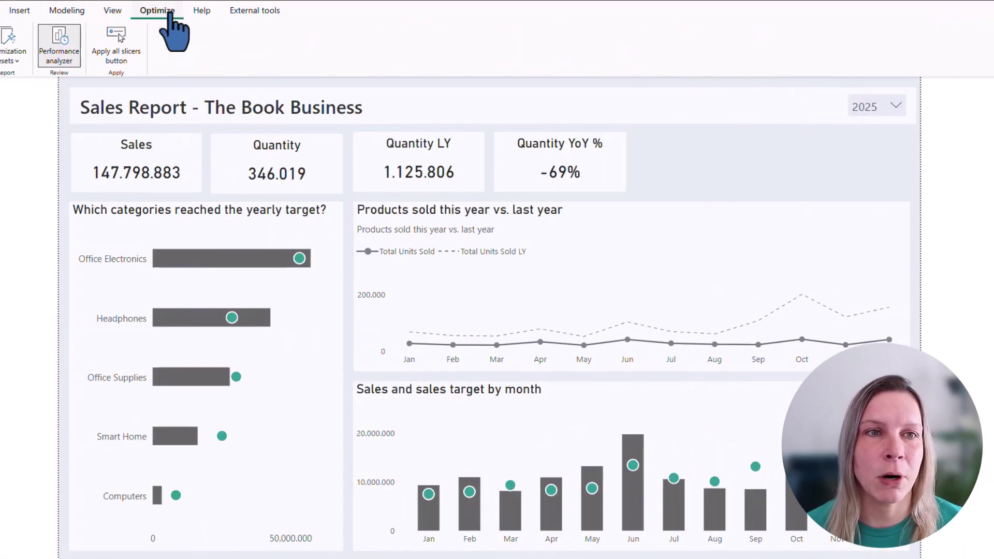
click(61, 57)
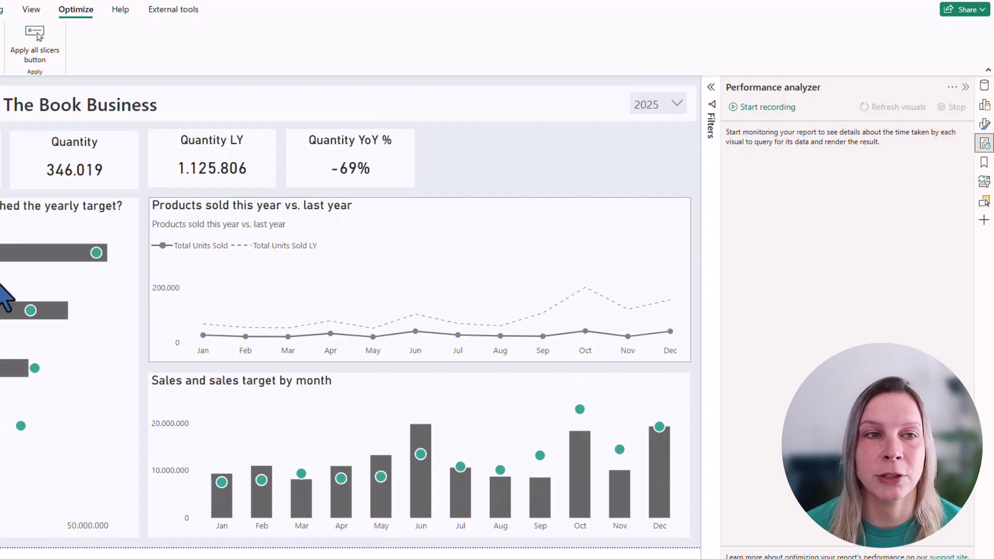
Step: Start recording, refresh visuals, and expand the Sales, Quantity YoY %, Quantity LY and Slicer: Month timings
click(777, 107)
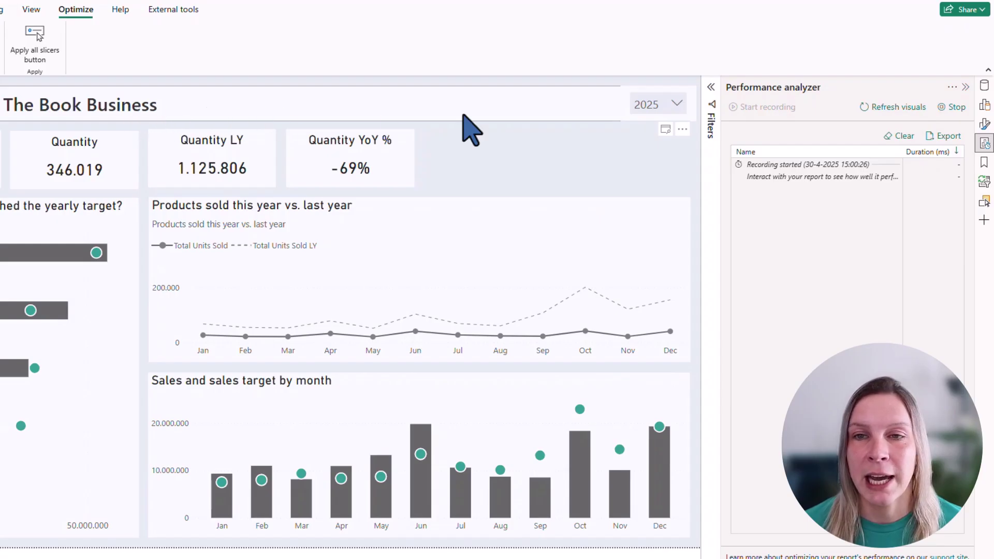
click(880, 107)
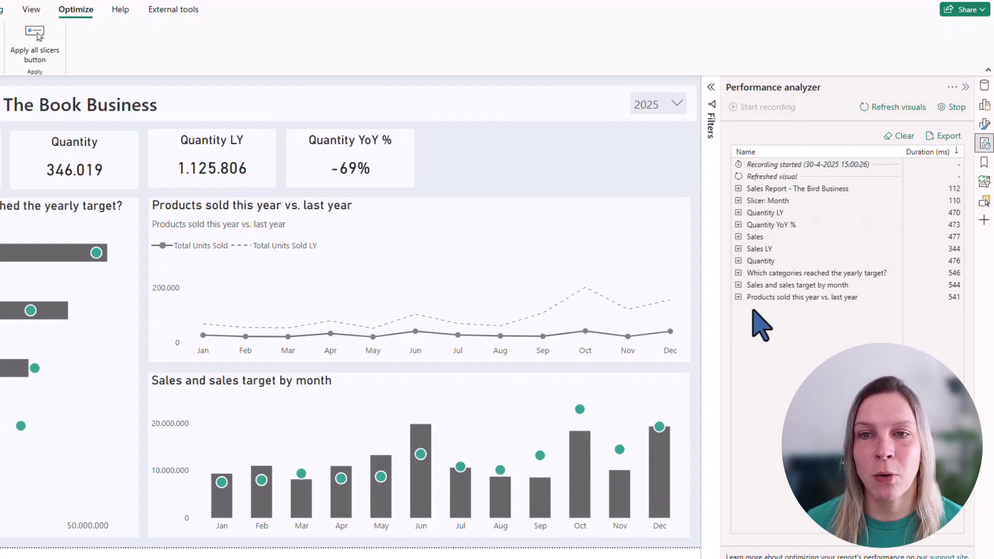
click(765, 236)
click(771, 224)
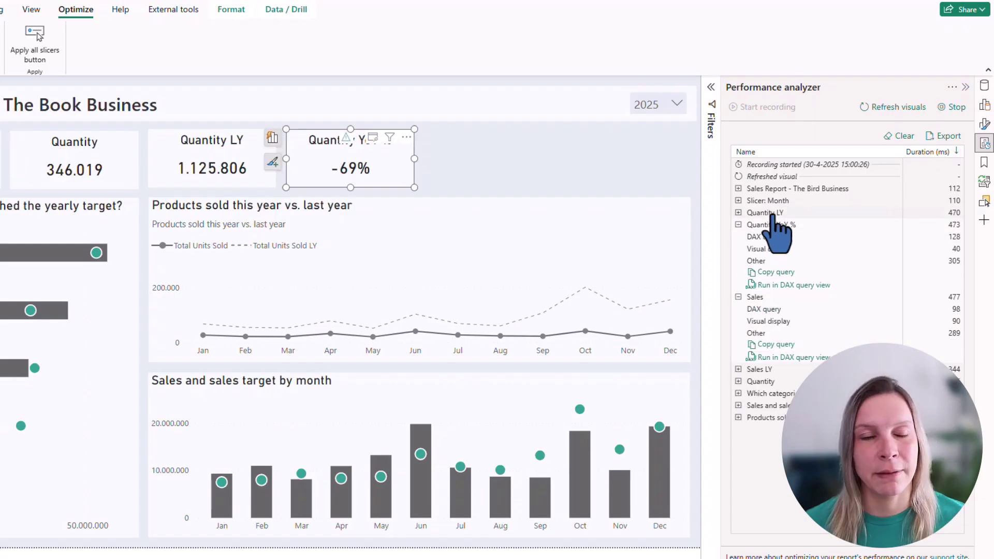
click(776, 212)
click(774, 201)
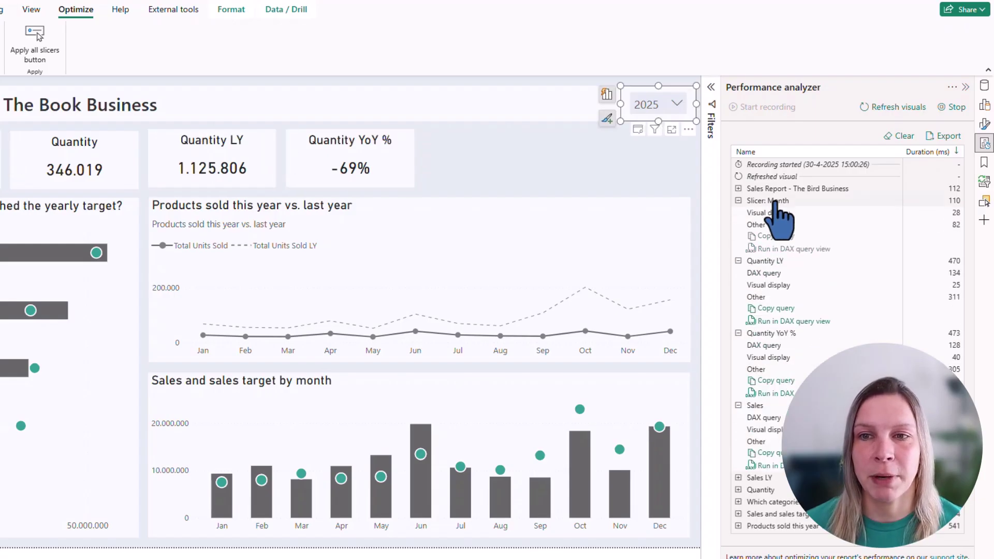
Step: Collapse the expanded rows, leaving only the Sales timing breakdown (477 ms) expanded
click(776, 212)
click(768, 225)
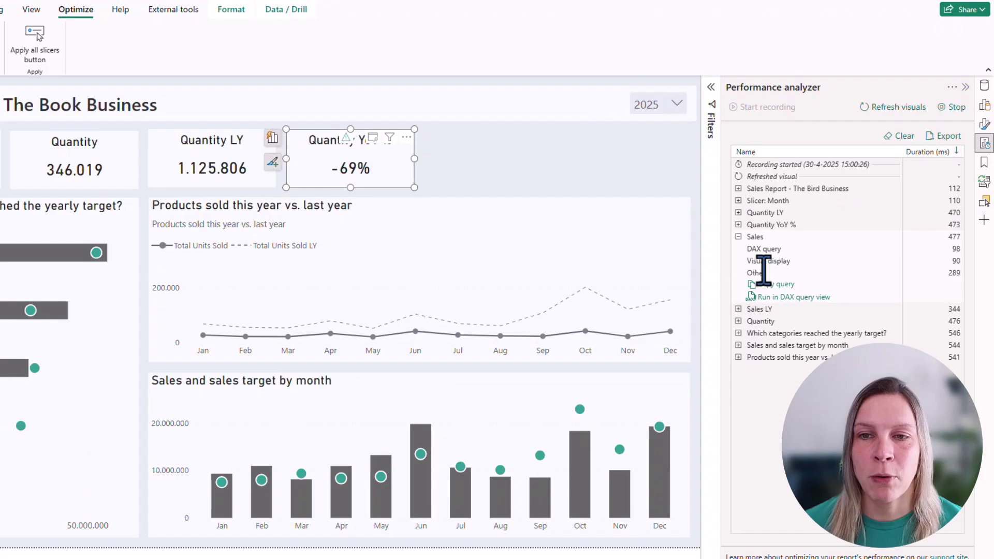
click(756, 238)
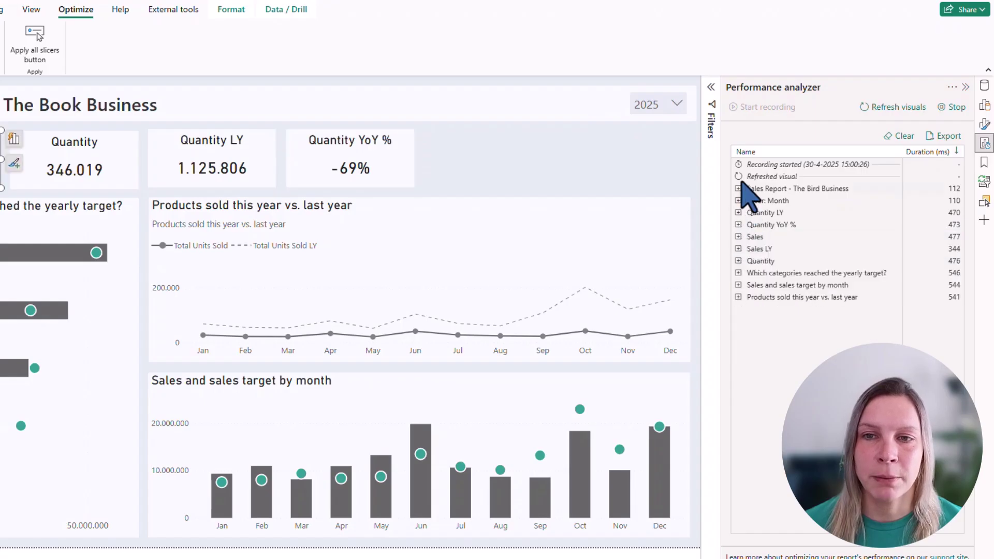
click(746, 237)
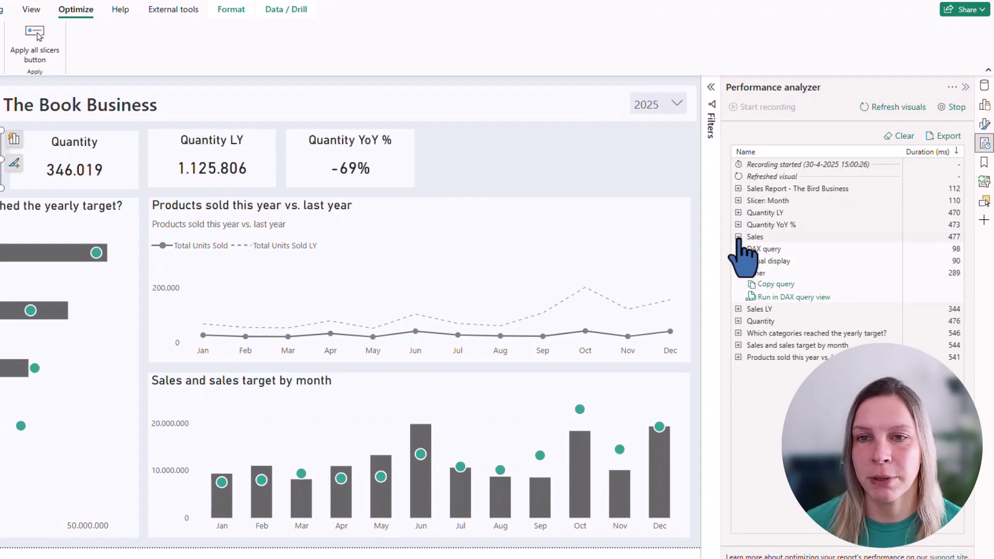
click(748, 237)
click(749, 236)
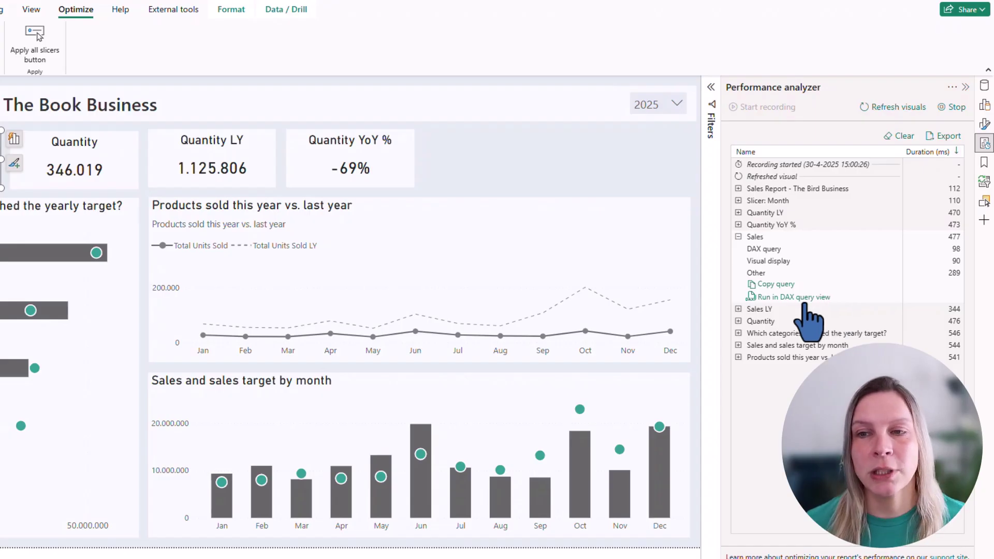
Step: Clear the log, refresh visuals three times to capture timings, then clear again
click(739, 237)
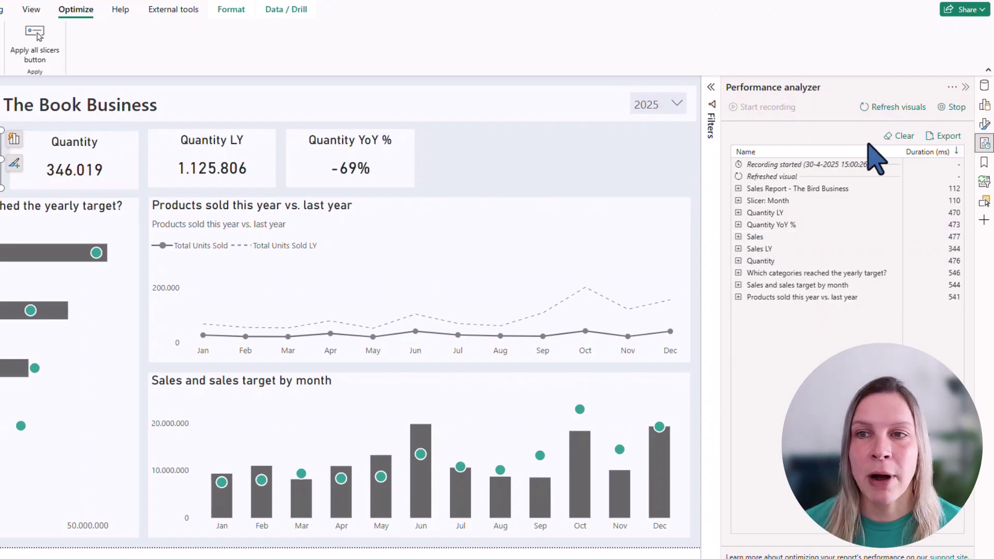
click(904, 137)
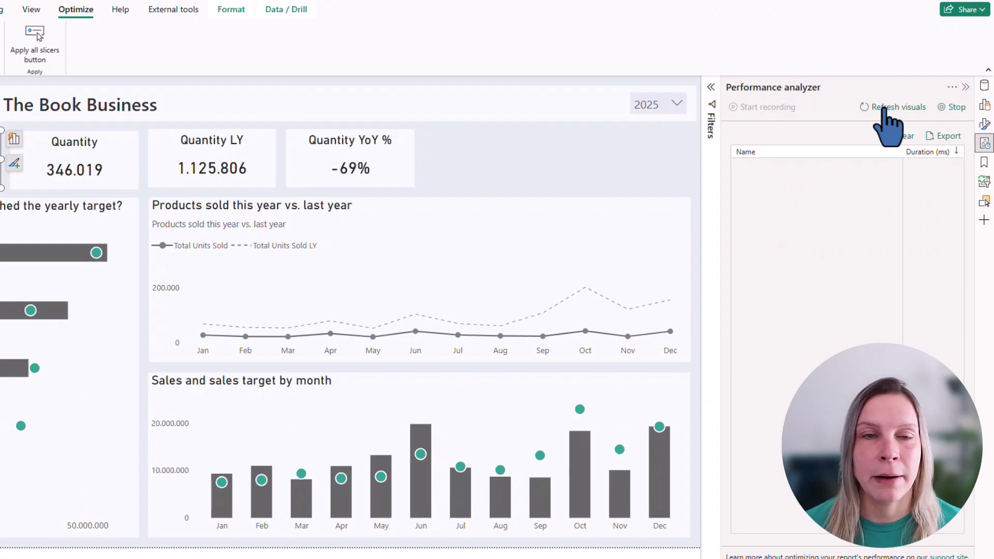
click(886, 108)
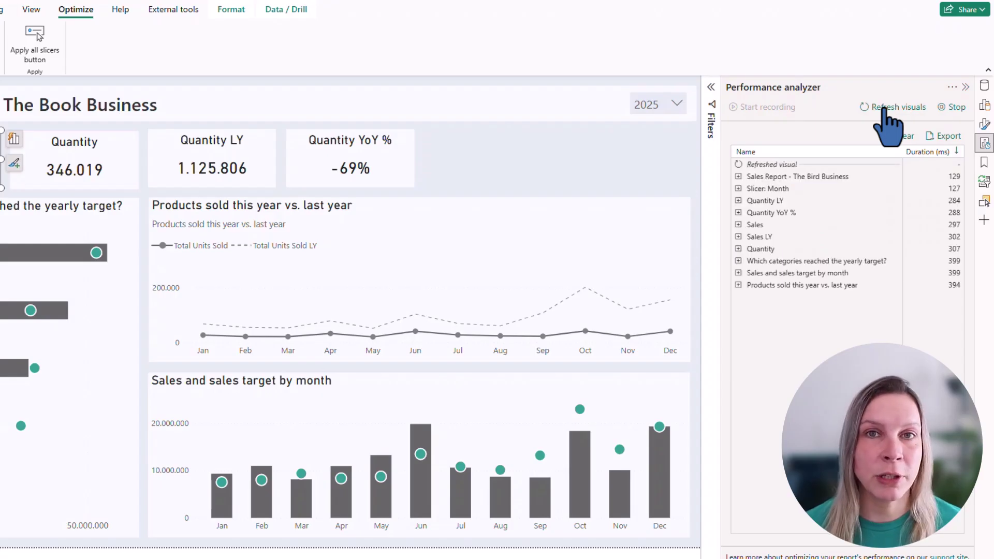
click(886, 107)
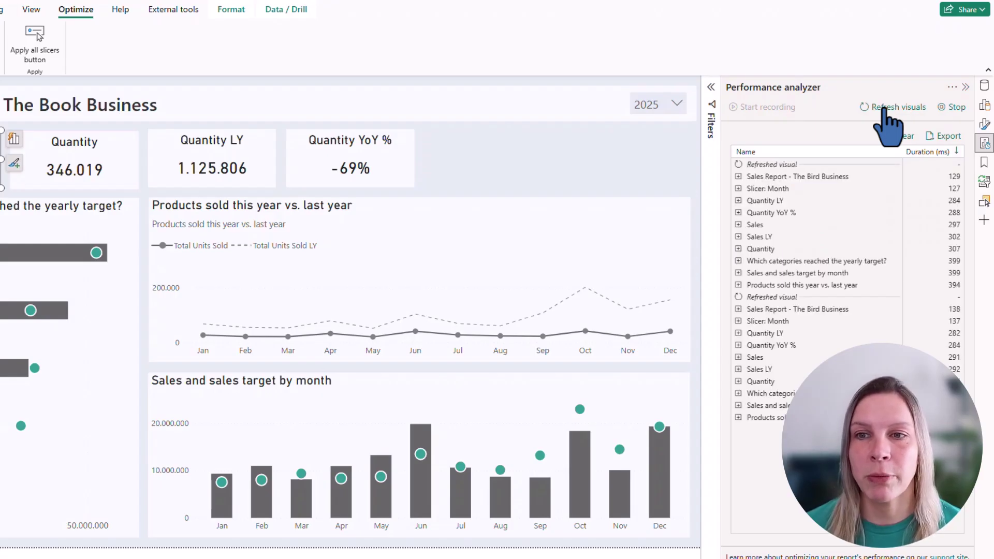
click(886, 107)
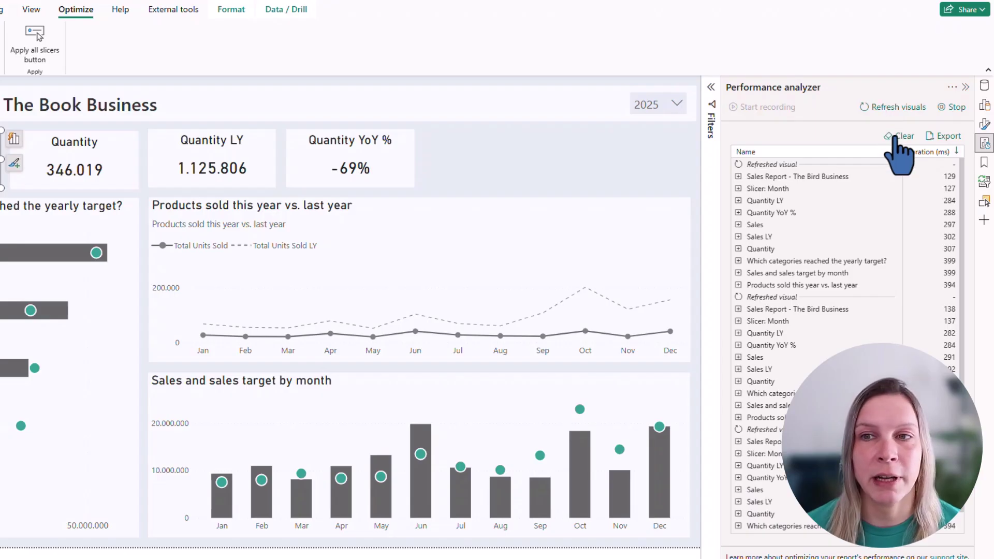
click(896, 137)
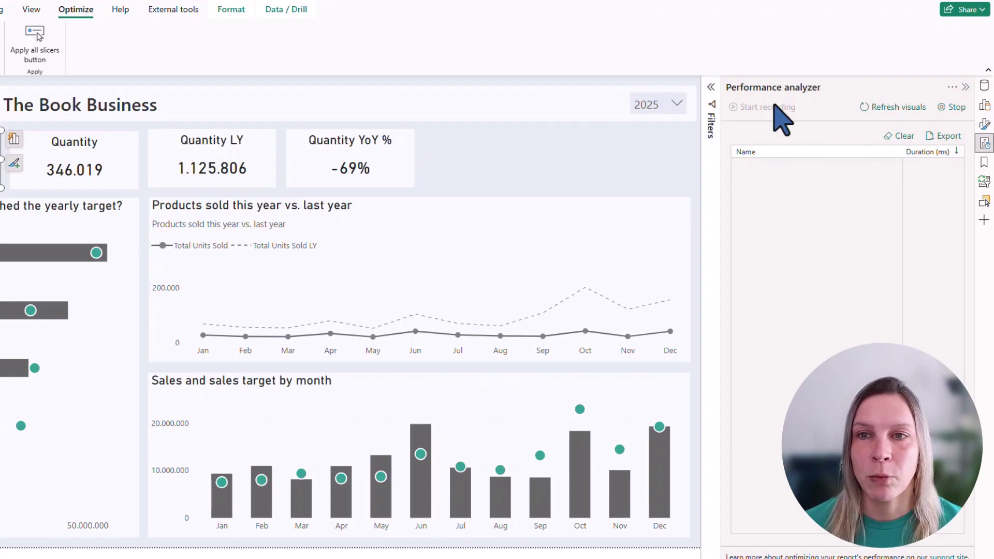
Step: Cross-highlight the sales chart by the Aug bar, reset it, and clear the log
click(501, 478)
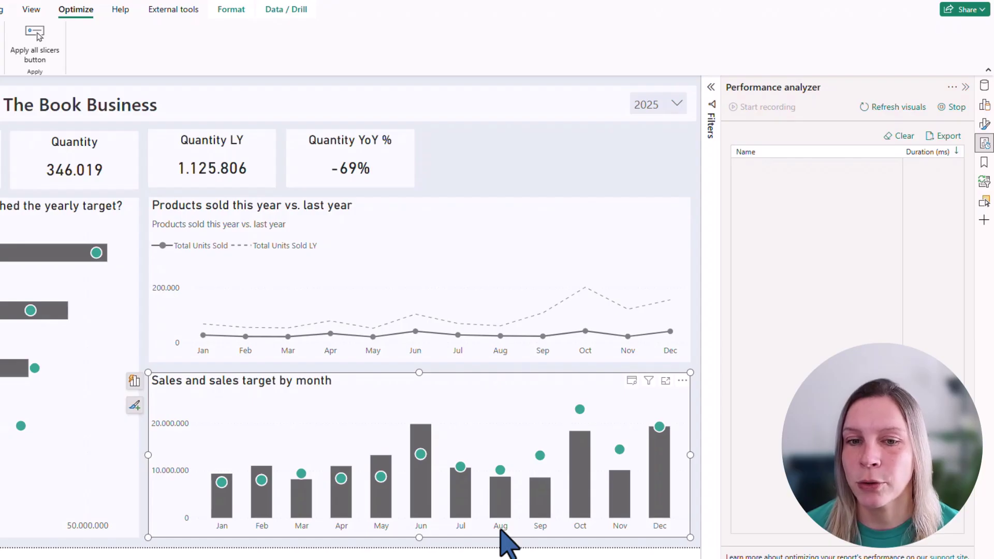
click(500, 510)
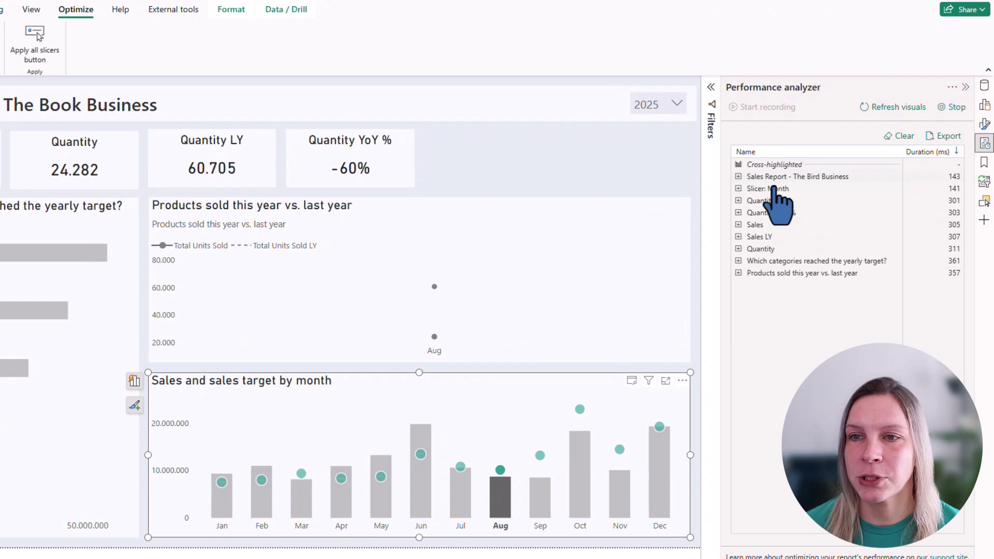
click(501, 539)
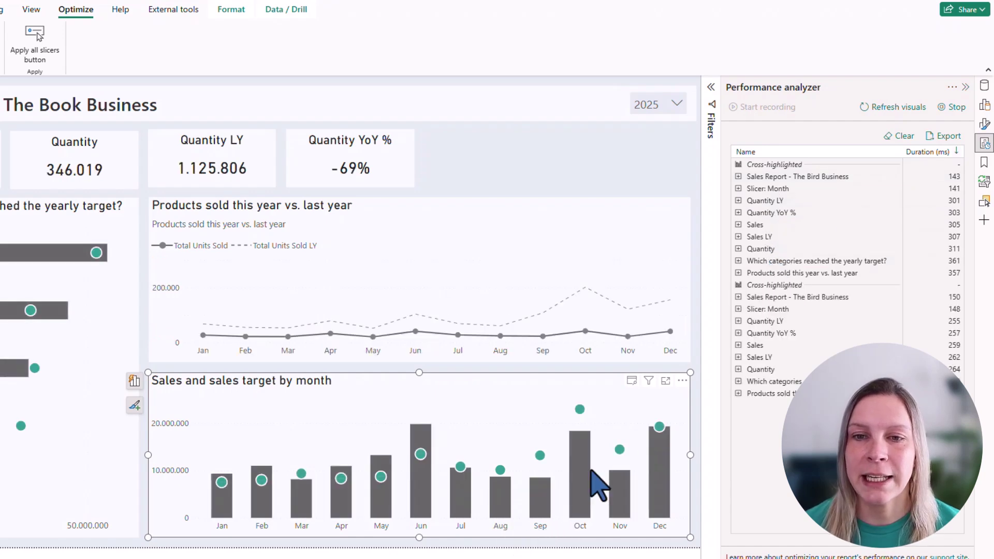
click(907, 136)
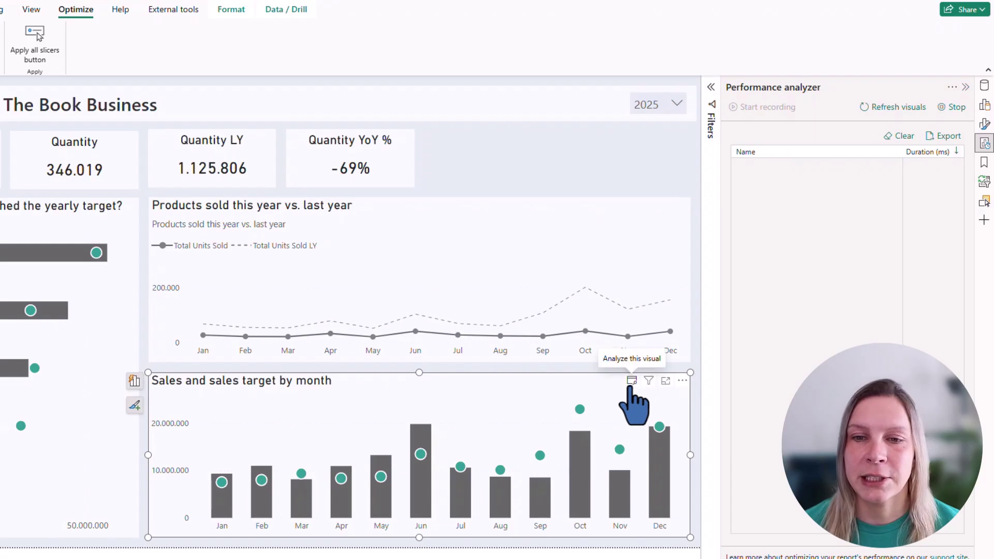
Step: Analyze only the Sales and sales target by month chart and expand its 238 ms timing row
click(143, 461)
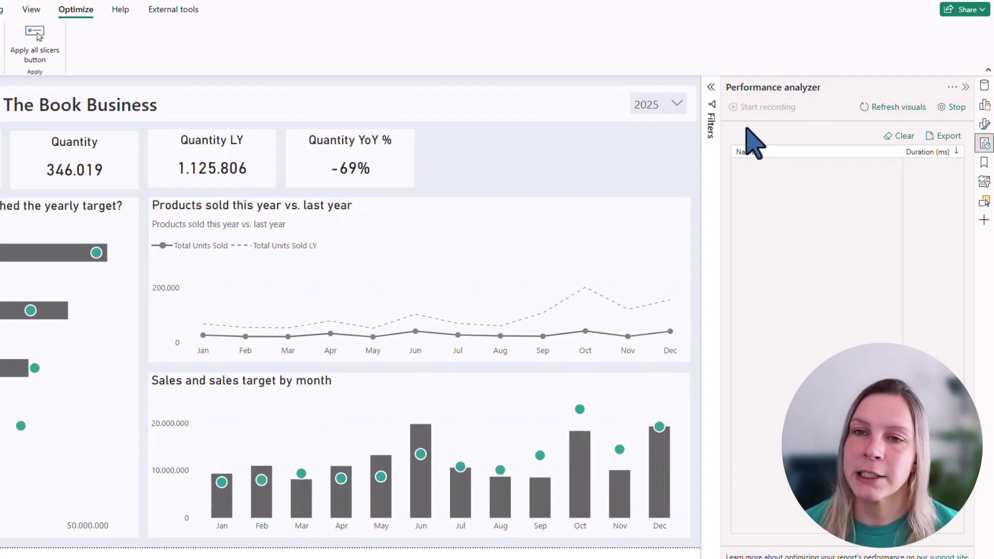
mouse_move(624, 506)
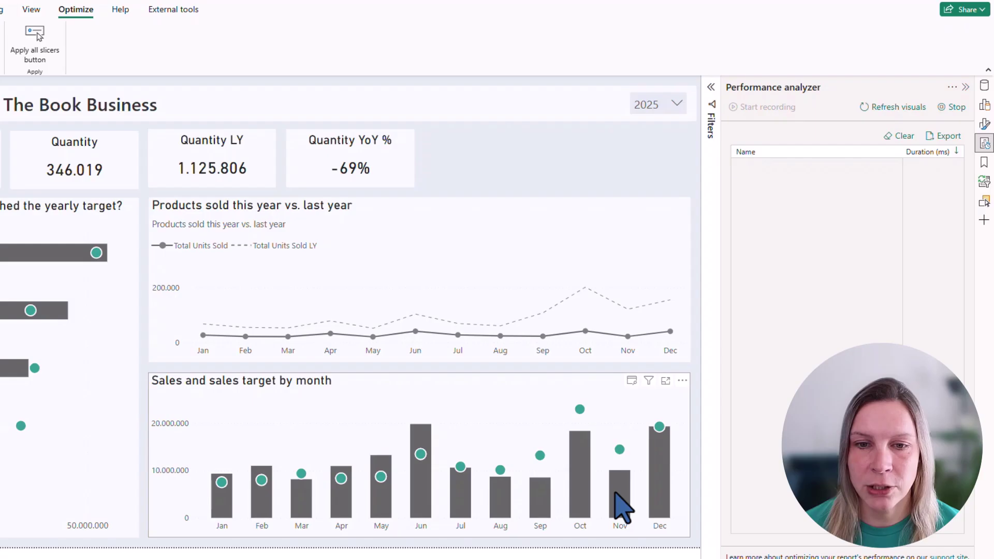
click(633, 382)
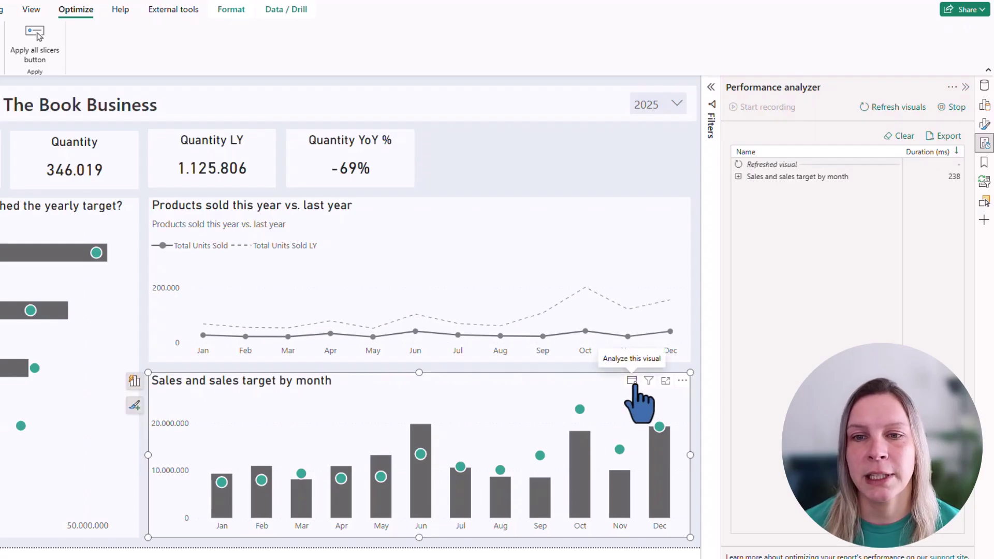
click(738, 177)
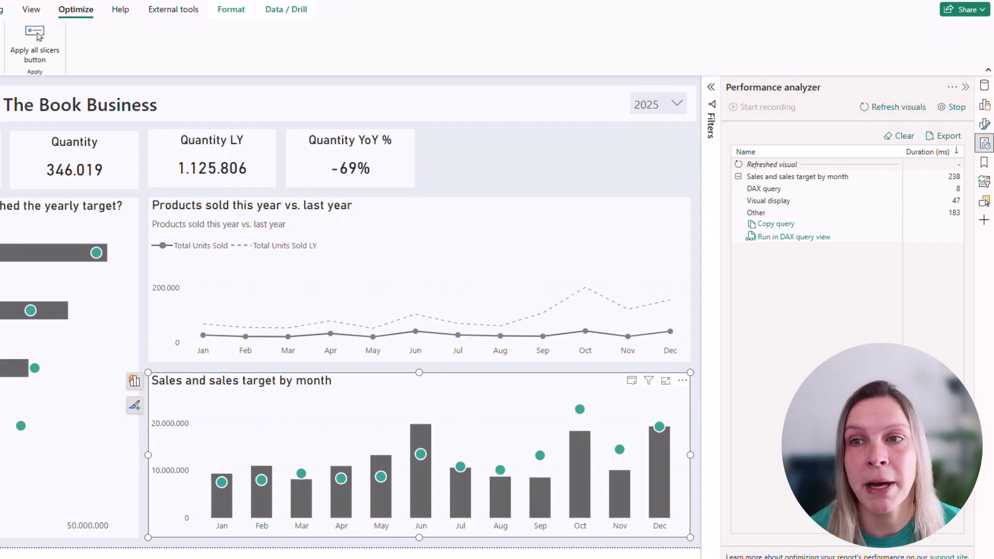
Step: Cancel the timings export, then copy the sales chart's query and run it in DAX query view
click(951, 137)
click(607, 6)
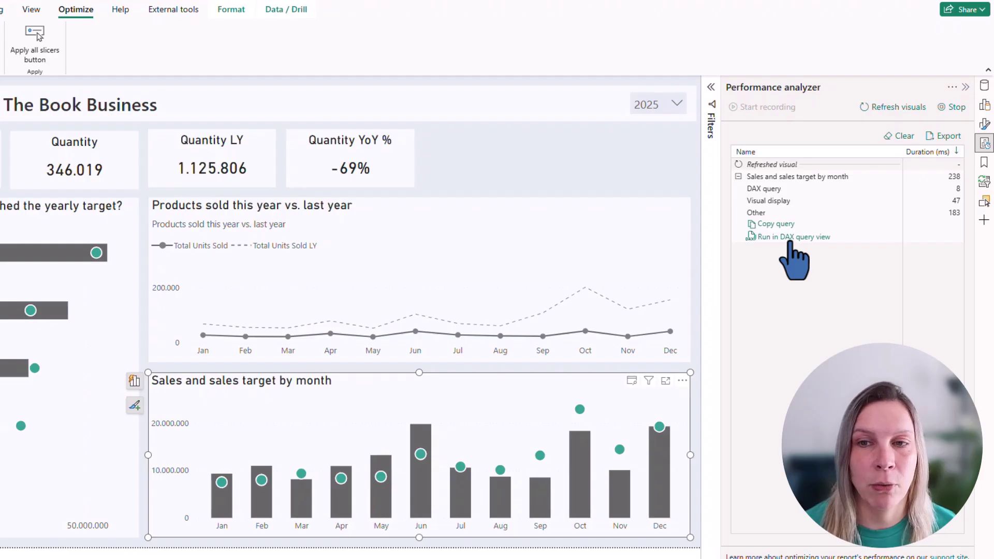
click(786, 223)
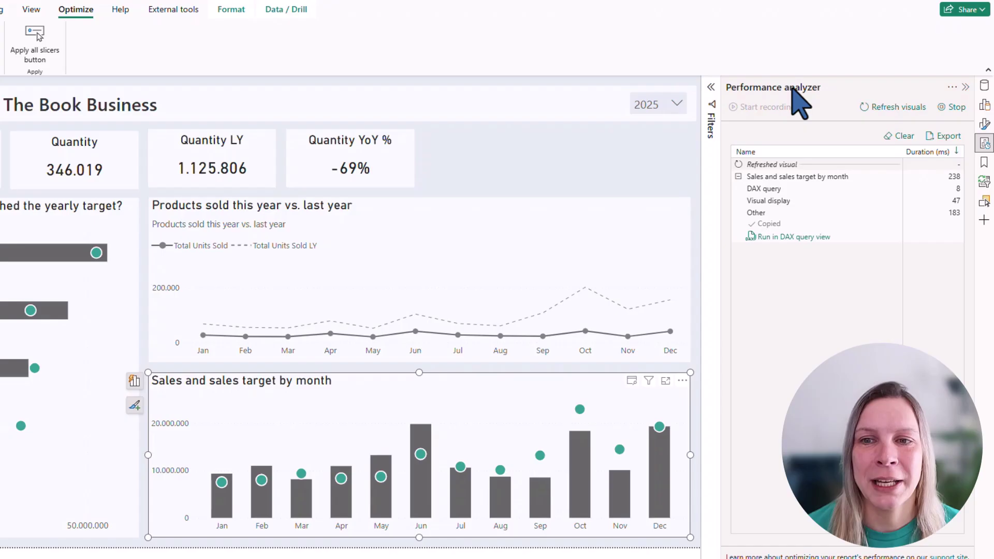
click(813, 238)
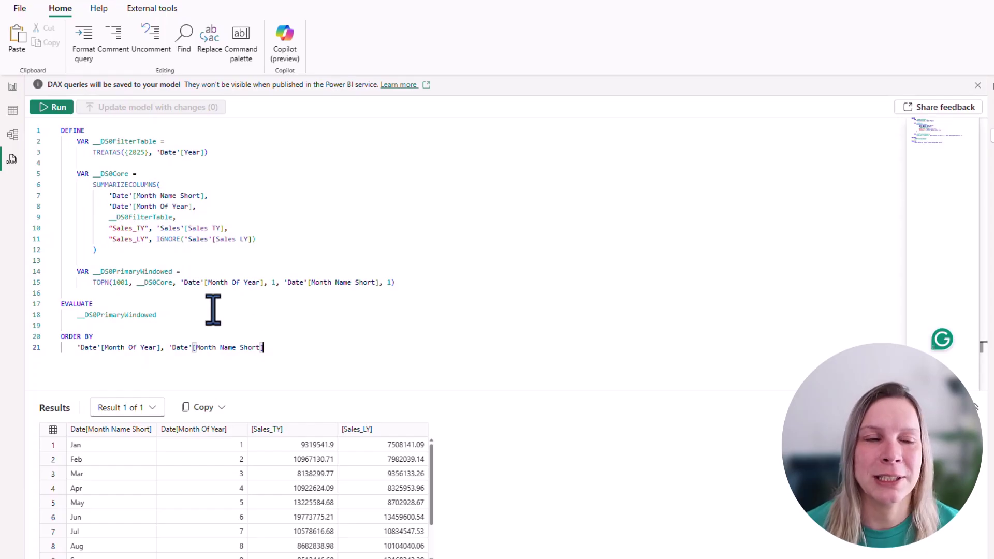
drag(213, 311, 42, 131)
click(417, 345)
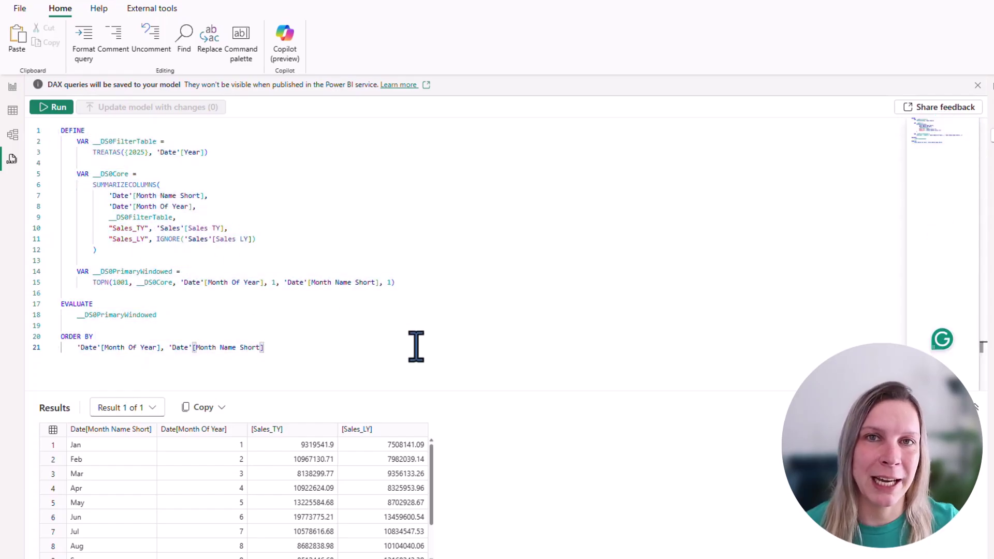